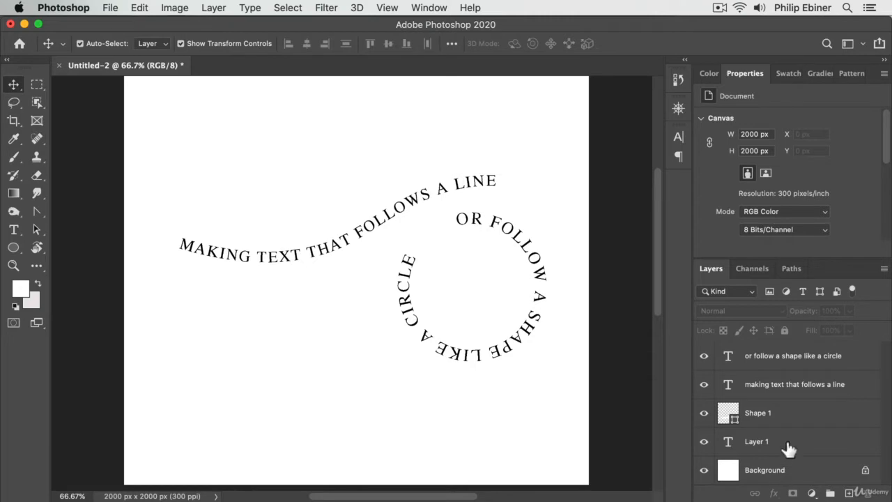
# Delete all the text and shape layers, keeping only the Background layer
pyautogui.click(788, 443)
pyautogui.keyDown('shift'); pyautogui.click(795, 364); pyautogui.keyUp('shift')
pyautogui.press('BackSpace')
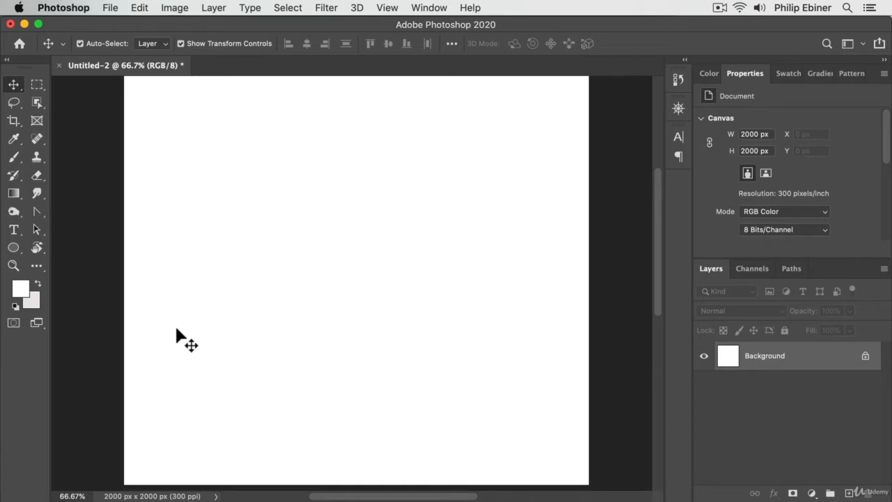
# Draw an open four-point wavy line across the canvas with the Curvature Pen, about 1735 px wide and 352 px high
pyautogui.click(38, 213)
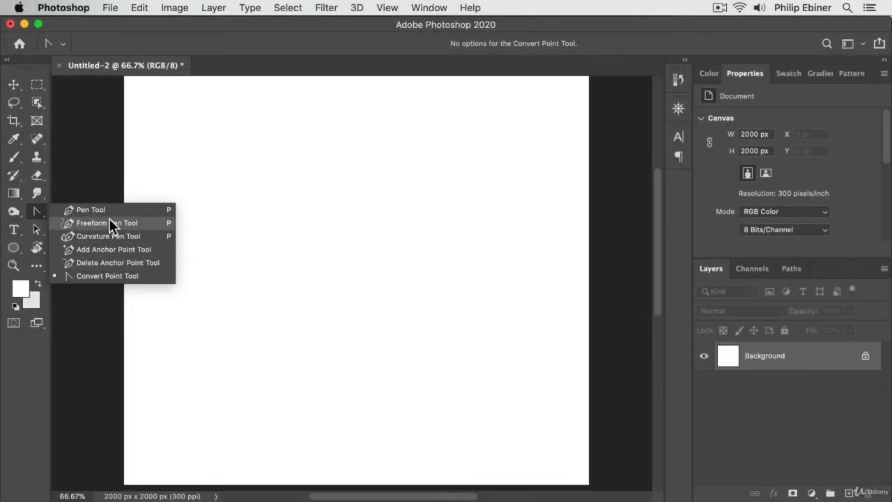
pyautogui.click(106, 223)
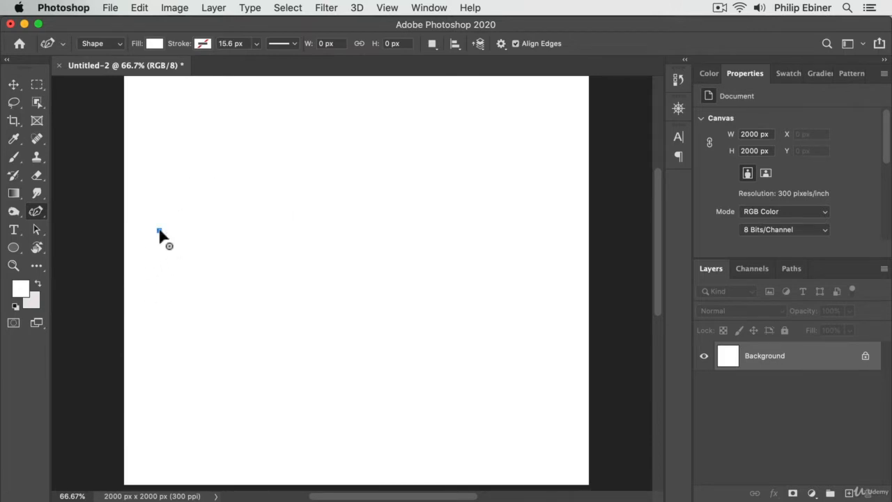
pyautogui.click(159, 230)
pyautogui.click(322, 263)
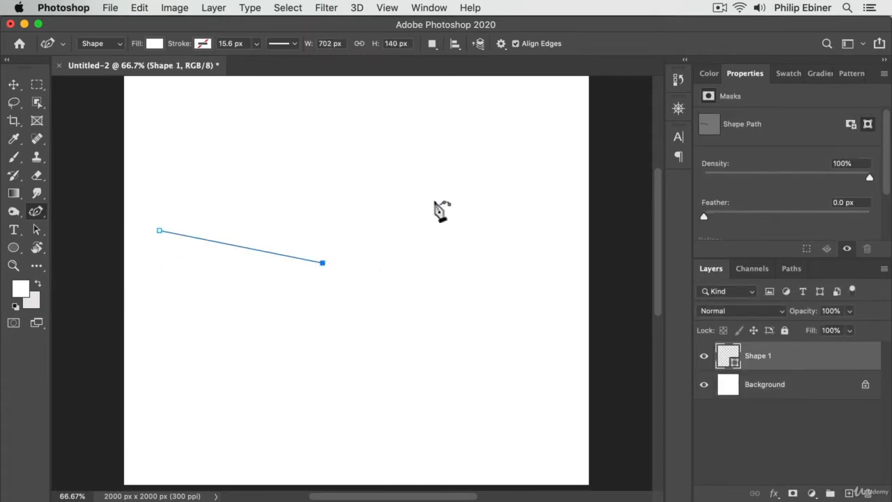
pyautogui.click(434, 198)
pyautogui.click(564, 199)
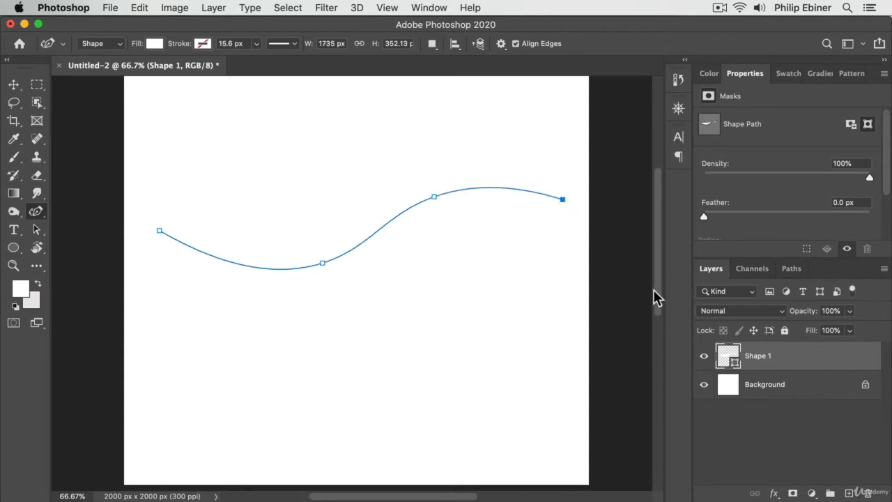
# Place horizontal type on the wavy path, starting near its middle, and reduce the font size to 19.24 pt
pyautogui.click(14, 235)
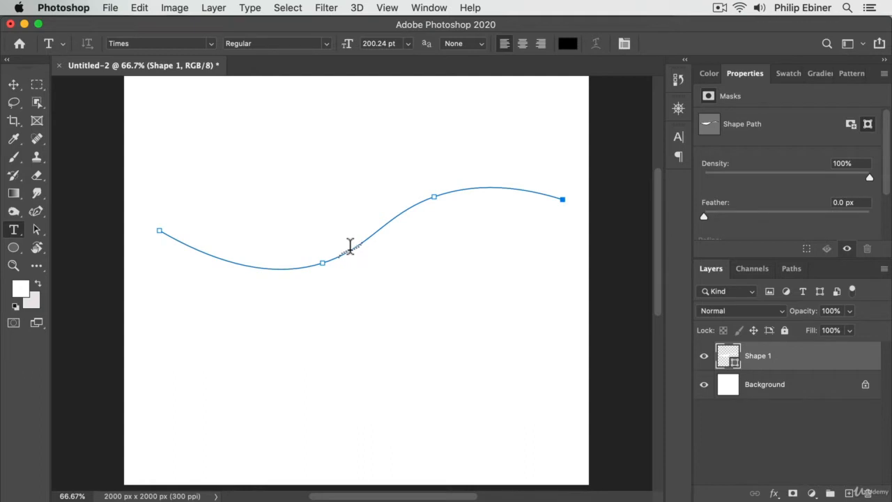
pyautogui.click(350, 248)
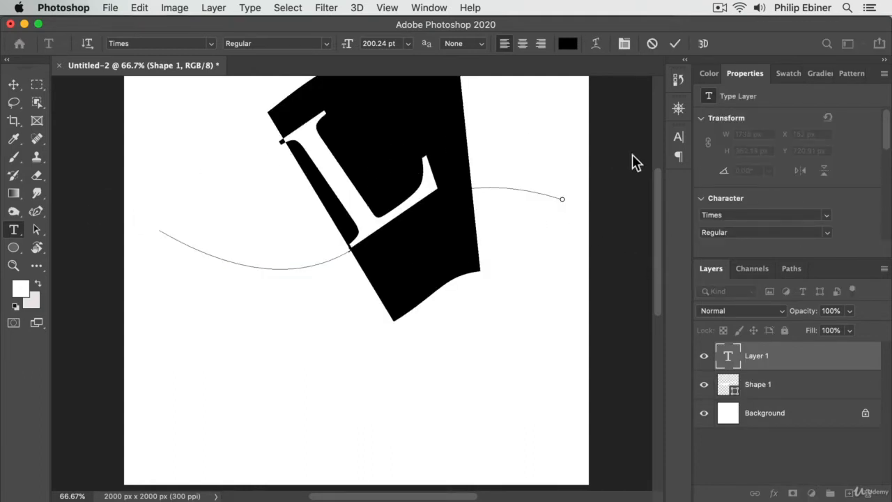
pyautogui.click(678, 137)
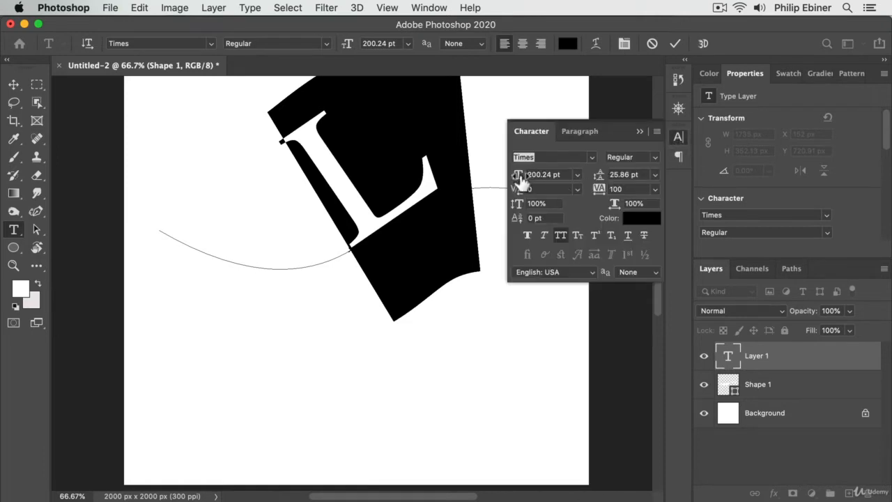
pyautogui.moveTo(521, 180); pyautogui.dragTo(392, 194)
pyautogui.click(423, 197)
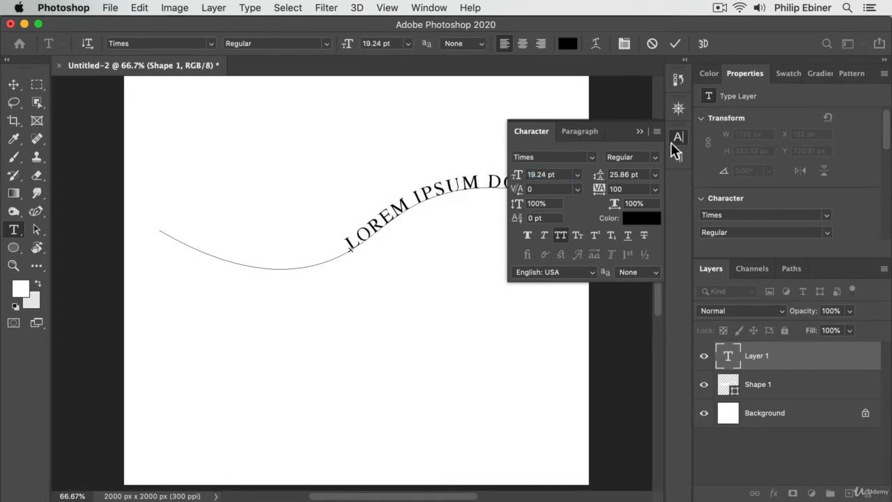
pyautogui.click(673, 144)
# Replace the placeholder text on the wavy path with "ADD OUR TEXT"
pyautogui.press('super+a')
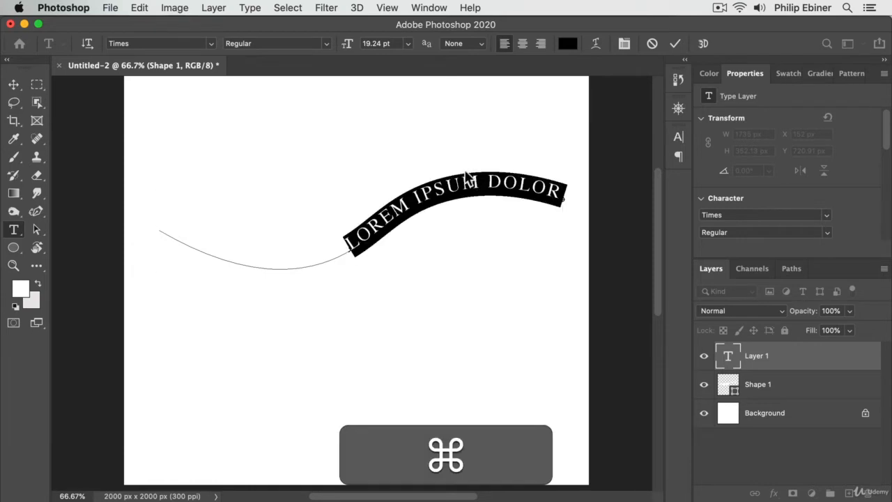
pyautogui.write('ADD OUR TEX')
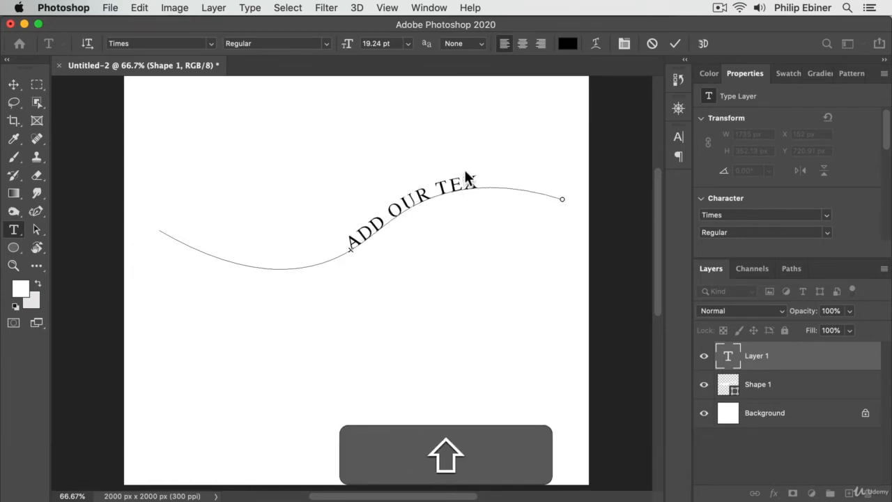
pyautogui.write('T')
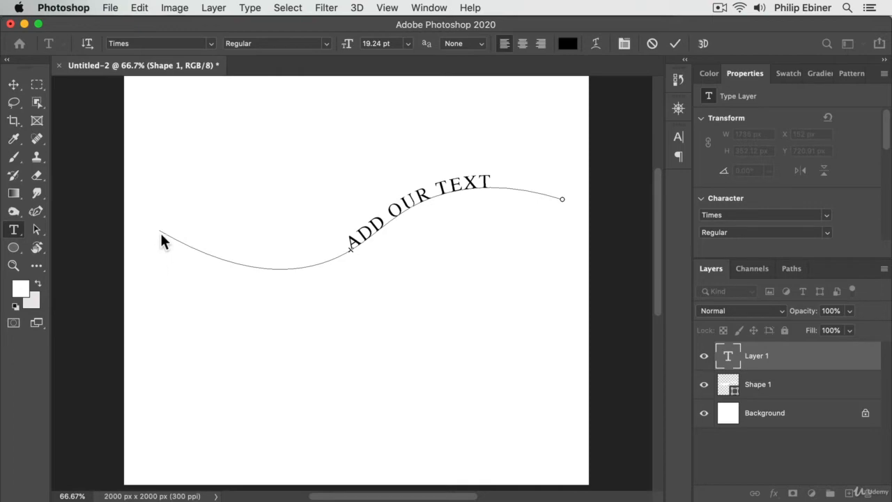
# Slide the text along the wavy path with the Path Selection Tool so that it starts near the path's left end
pyautogui.click(38, 230)
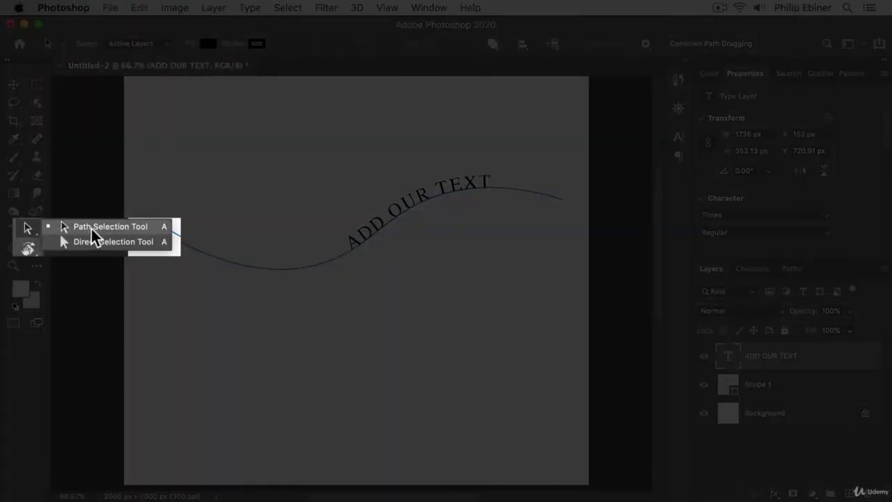
pyautogui.click(104, 228)
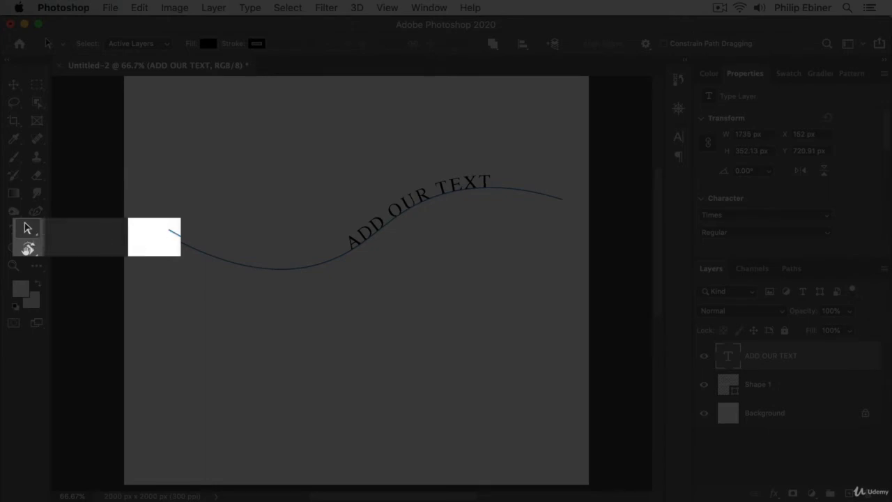
pyautogui.moveTo(356, 245); pyautogui.dragTo(354, 249)
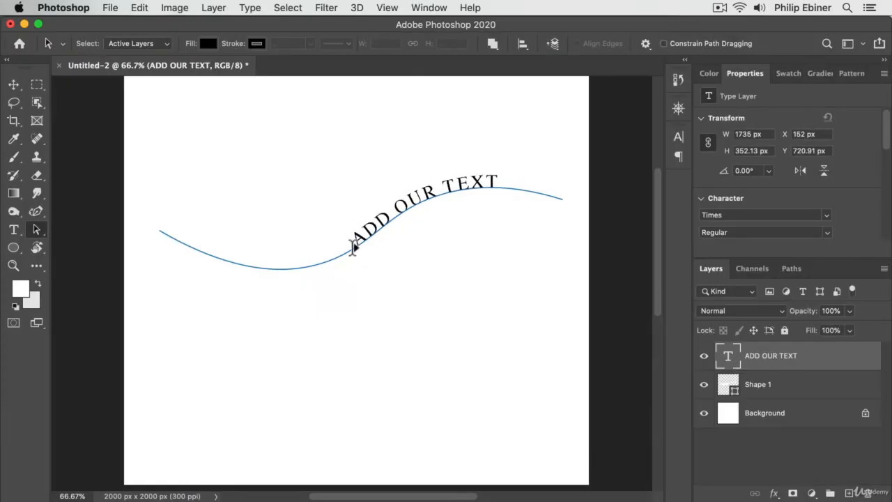
pyautogui.moveTo(293, 262); pyautogui.dragTo(307, 264)
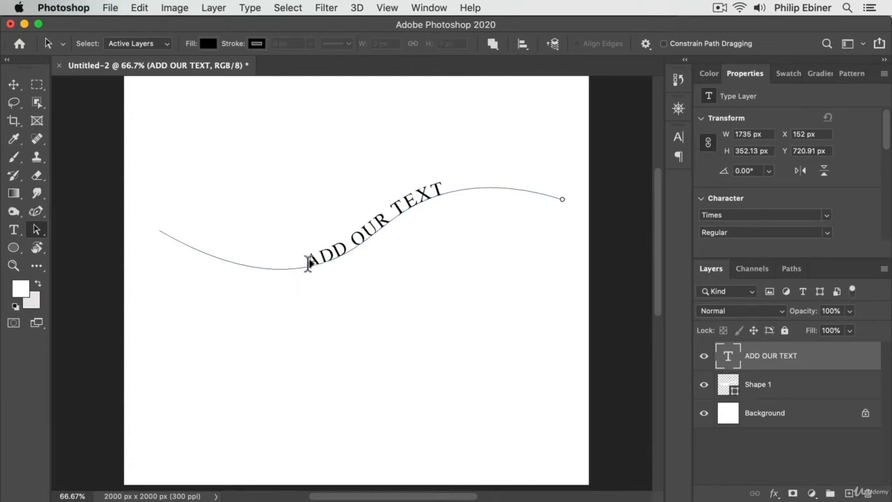
pyautogui.moveTo(210, 255); pyautogui.dragTo(180, 233)
pyautogui.moveTo(348, 238)
pyautogui.mouseDown()
pyautogui.moveTo(393, 216)
pyautogui.moveTo(196, 249)
pyautogui.moveTo(161, 244)
pyautogui.moveTo(196, 233)
pyautogui.moveTo(176, 295)
pyautogui.moveTo(133, 283)
pyautogui.moveTo(287, 296)
pyautogui.moveTo(398, 285)
pyautogui.moveTo(255, 285)
pyautogui.moveTo(221, 248)
pyautogui.moveTo(225, 239)
pyautogui.moveTo(352, 244)
pyautogui.mouseUp()
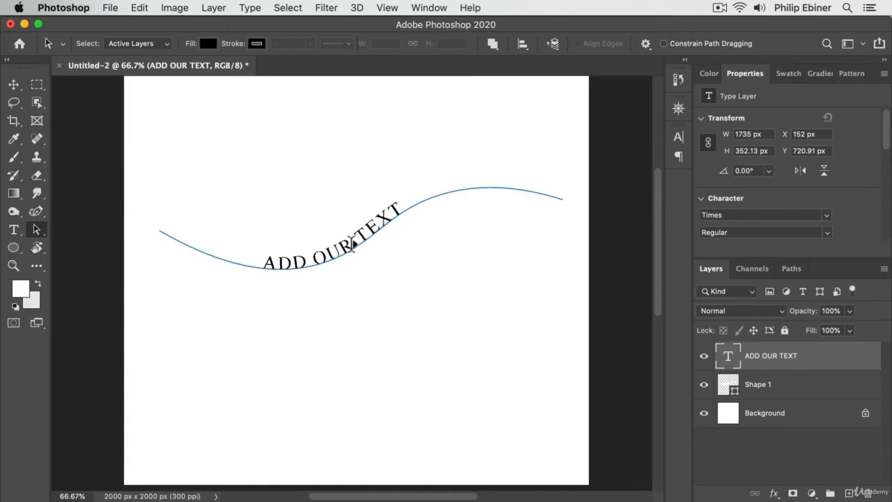
pyautogui.click(197, 250)
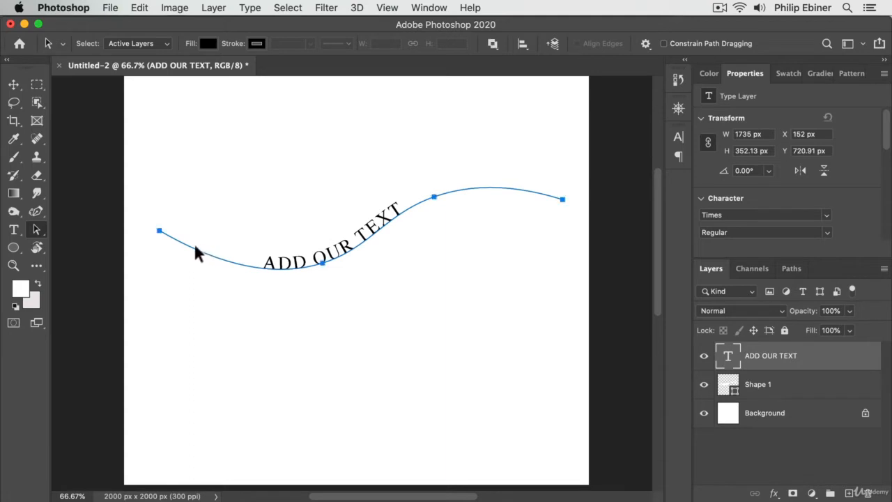
pyautogui.click(276, 264)
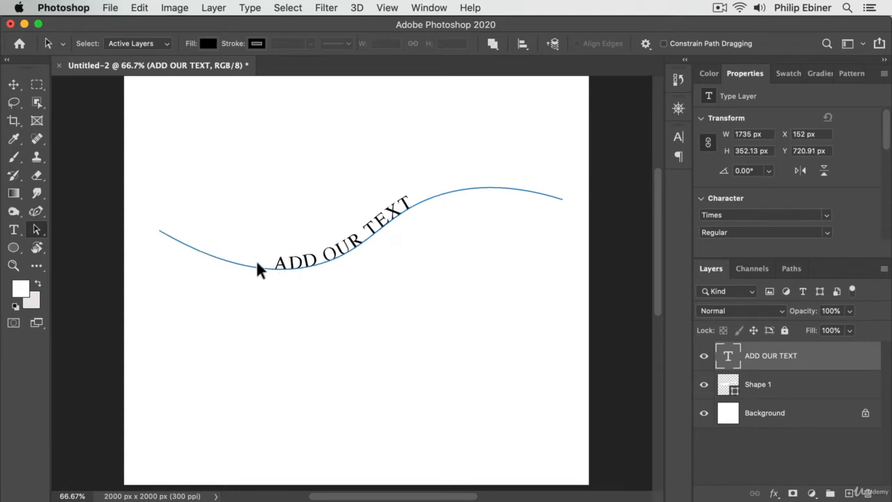
pyautogui.click(180, 242)
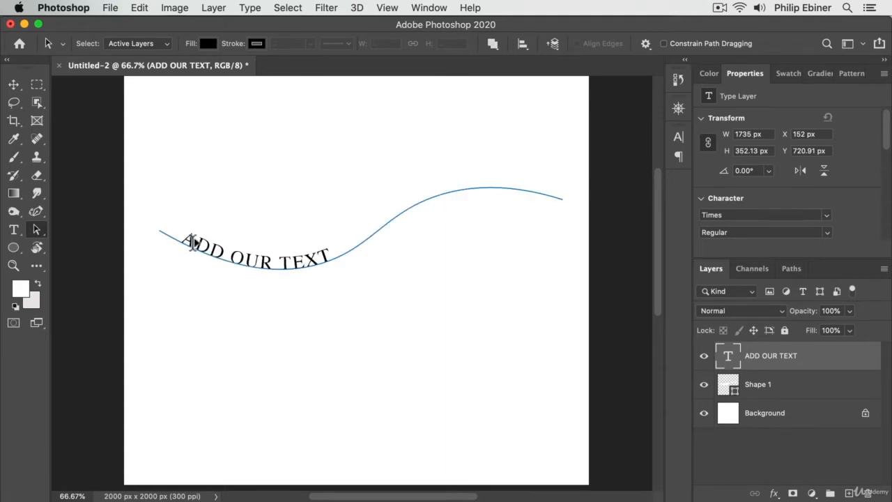
# Set the font size of the whole "ADD OUR TEXT" line to 44.24 pt and commit the edit
pyautogui.click(14, 229)
pyautogui.click(235, 252)
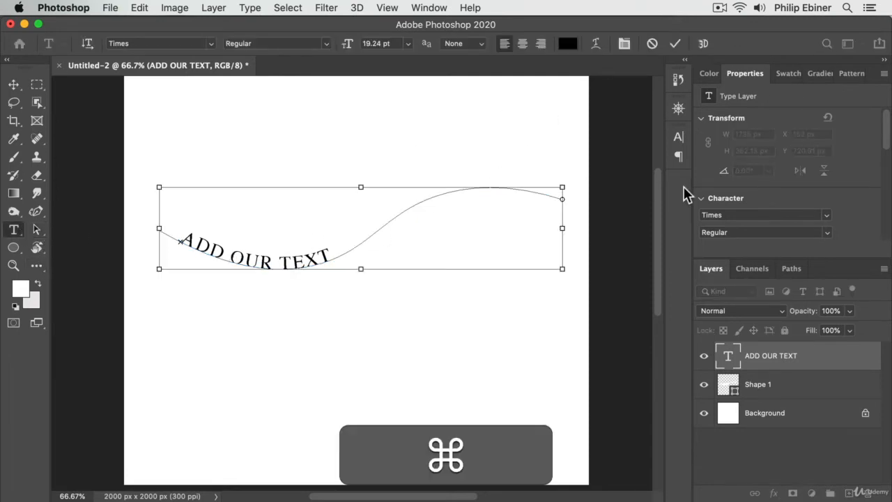
pyautogui.press('super+a')
pyautogui.click(678, 137)
pyautogui.moveTo(525, 180); pyautogui.dragTo(538, 179)
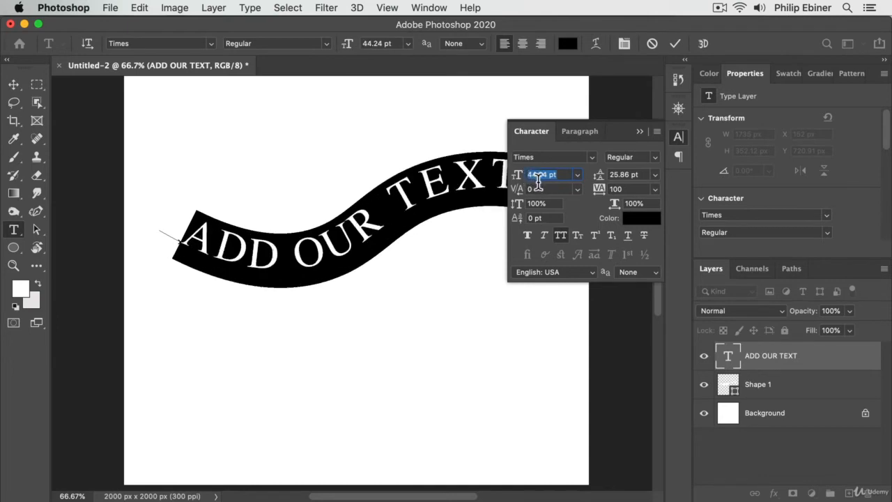
pyautogui.click(14, 85)
pyautogui.click(239, 135)
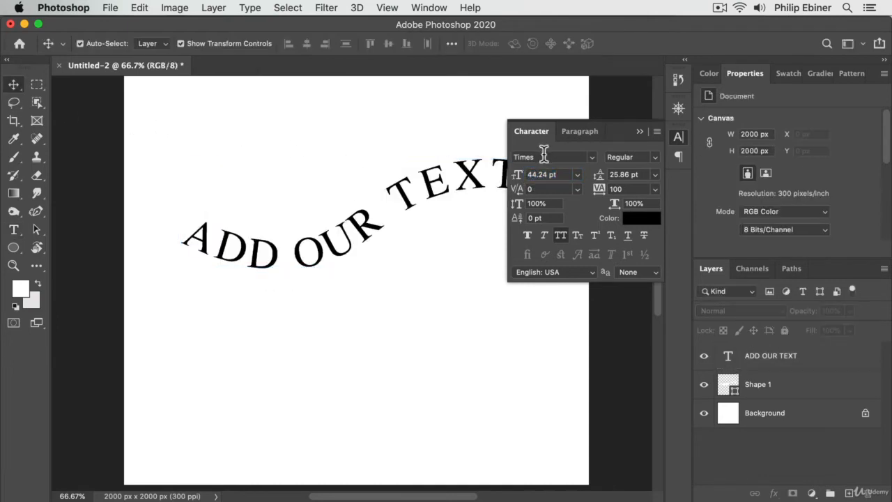
pyautogui.click(678, 137)
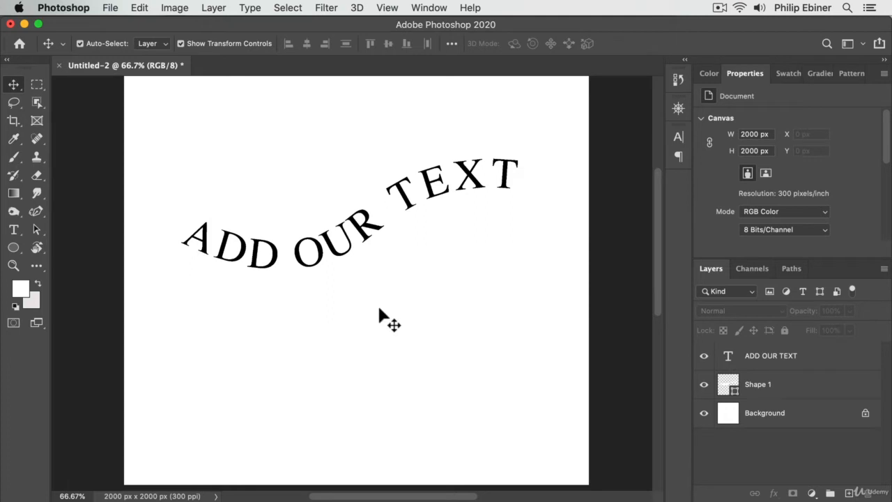
# Check the leftover white wave shape by briefly hiding the Background layer, and delete the Shape 1 layer
pyautogui.click(704, 415)
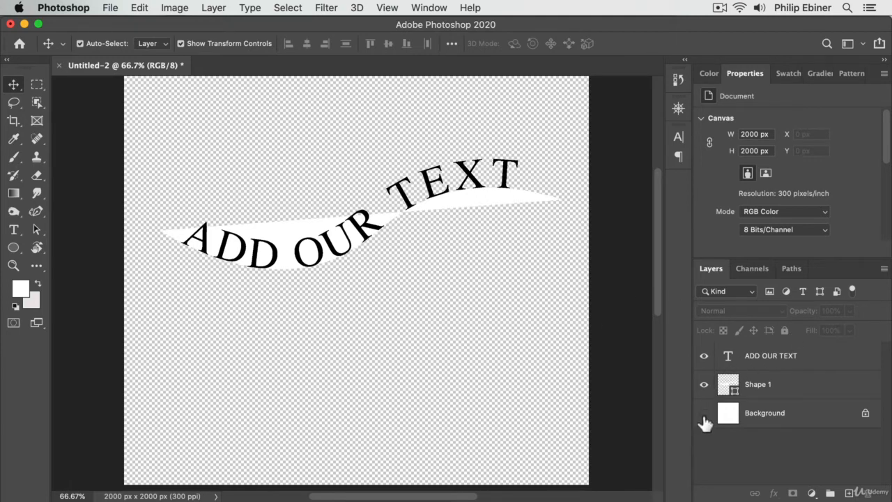
pyautogui.click(705, 414)
pyautogui.click(787, 388)
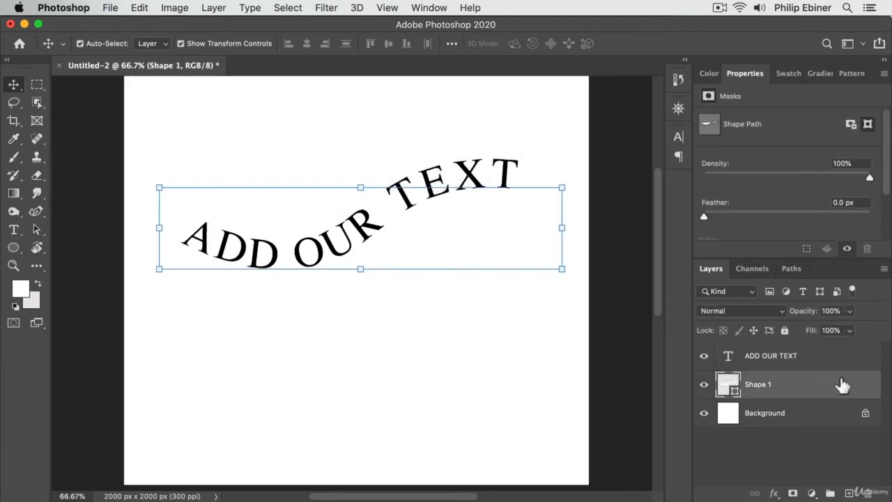
pyautogui.press('BackSpace')
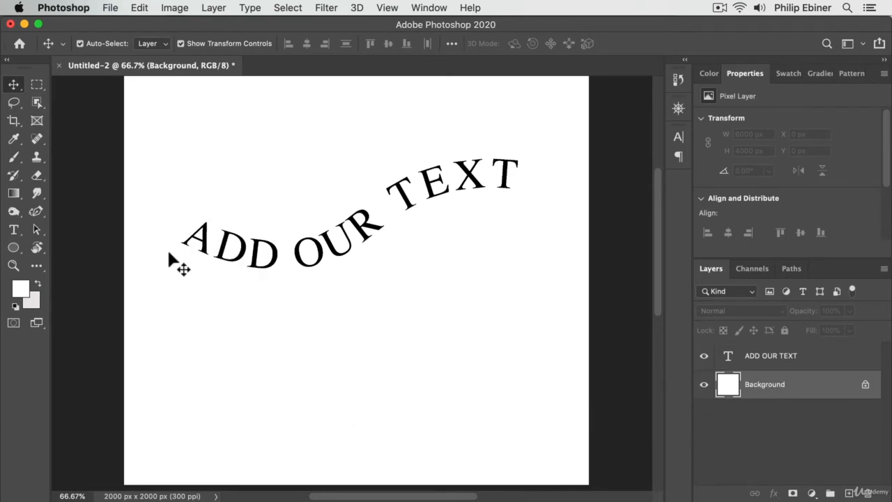
# Draw a black-filled circle of 750 px by 750 px with the Ellipse tool in the lower-right part of the canvas
pyautogui.click(13, 250)
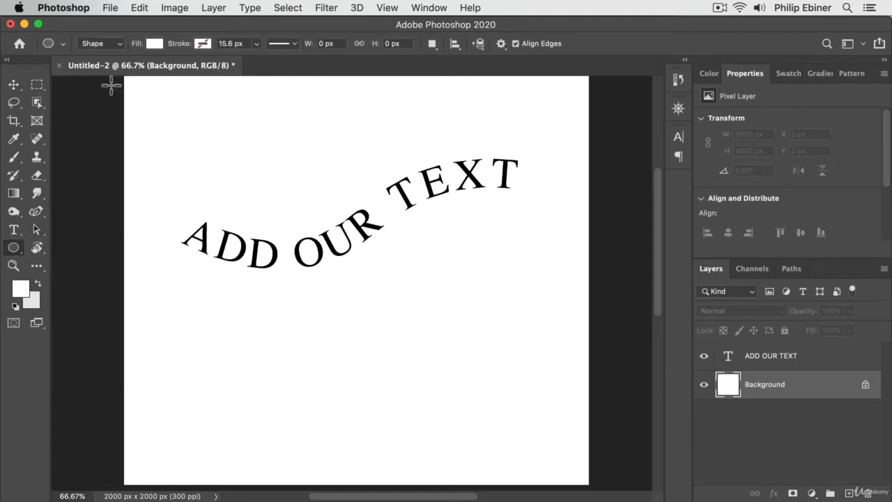
pyautogui.click(152, 43)
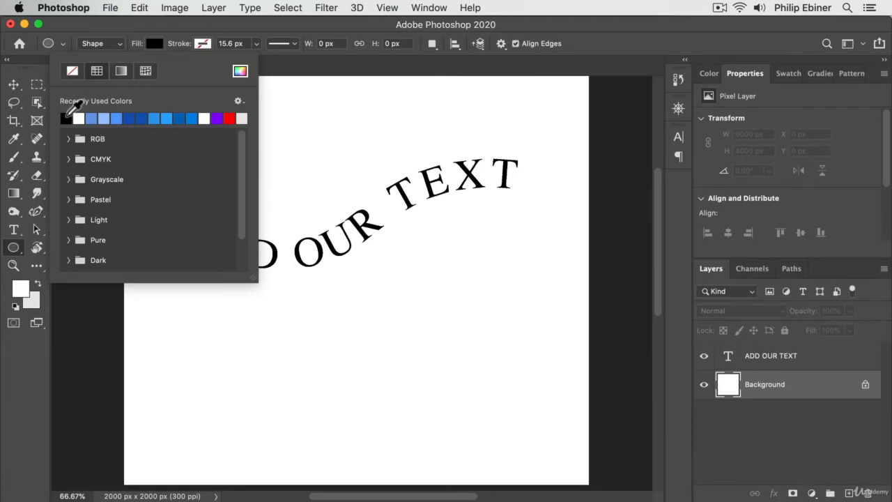
pyautogui.click(13, 84)
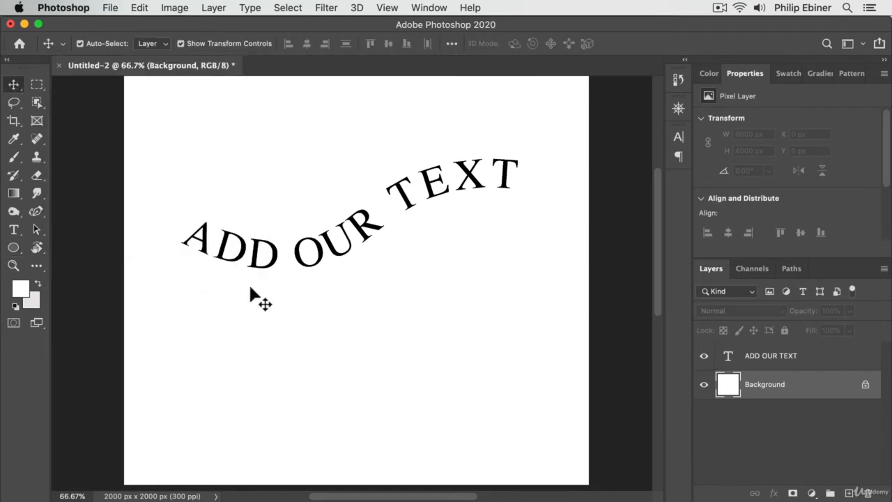
pyautogui.click(15, 247)
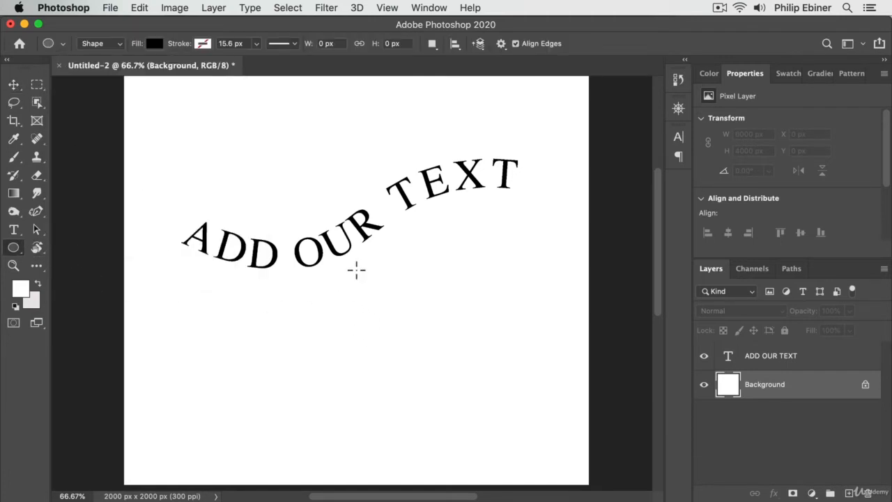
pyautogui.moveTo(356, 270); pyautogui.dragTo(547, 445)
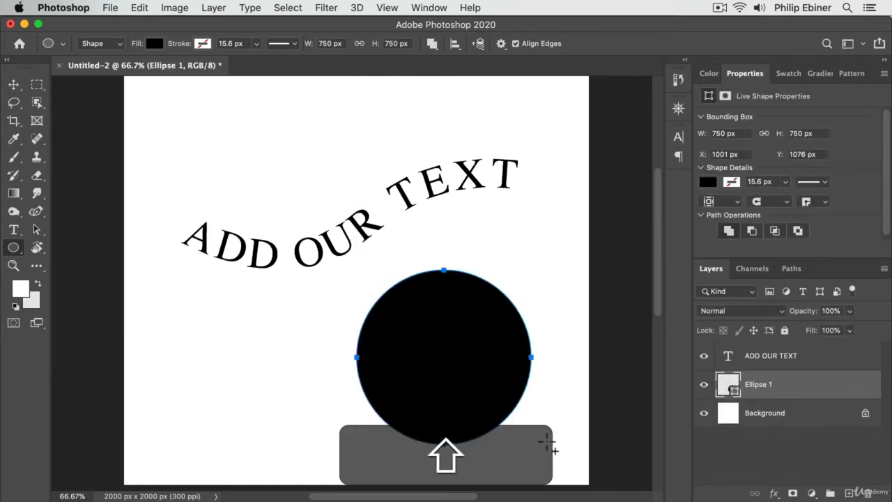
# Try placing type along the outside edge of the black circle, and delete the resulting placeholder text layer
pyautogui.click(13, 230)
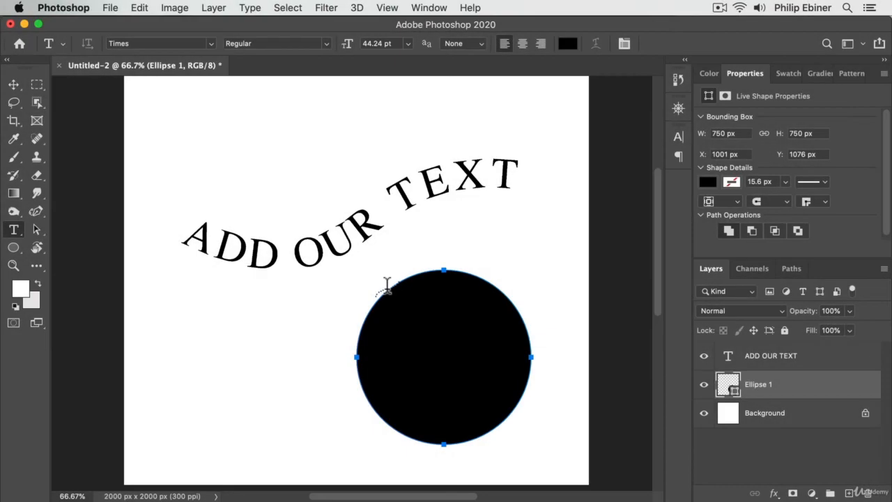
pyautogui.click(391, 282)
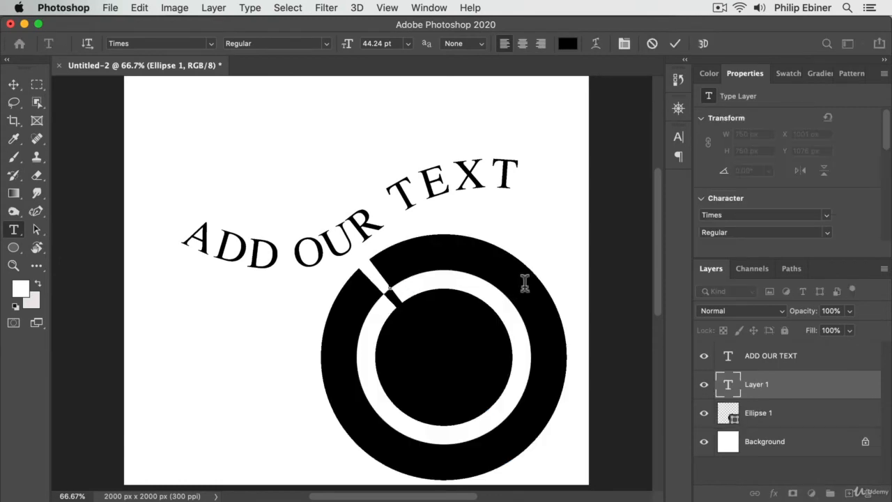
pyautogui.click(13, 85)
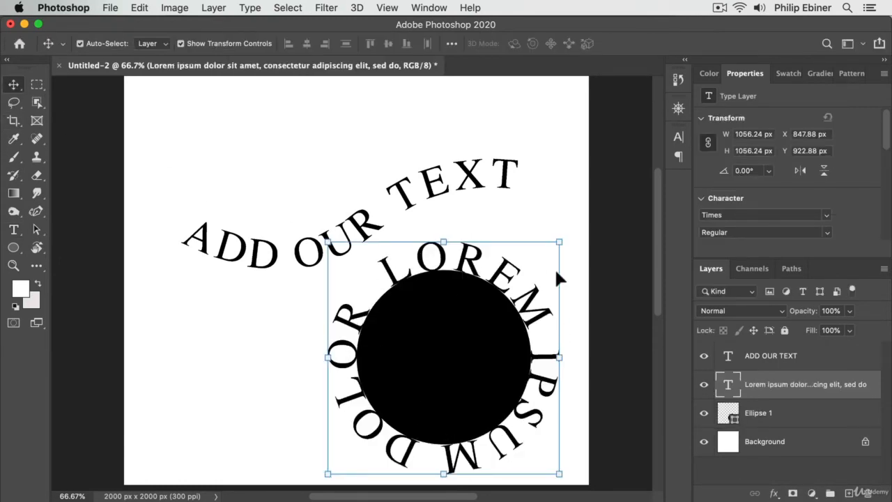
pyautogui.press('BackSpace')
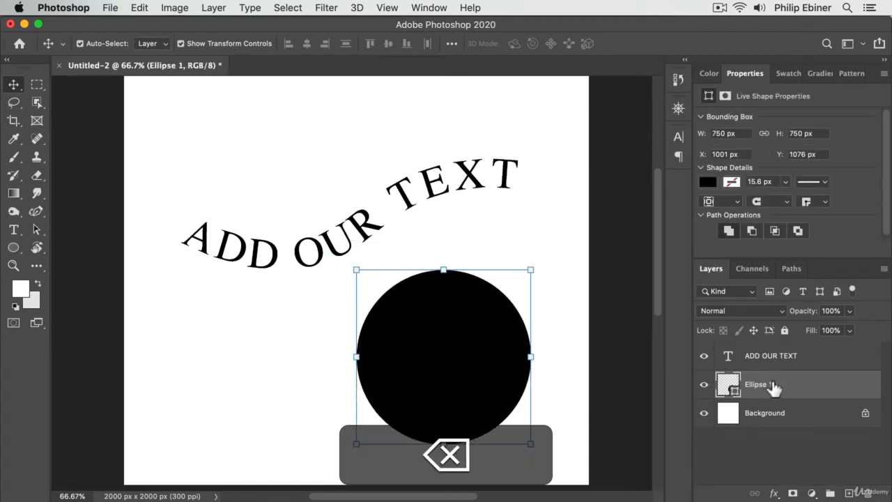
# Place a type area with placeholder text inside the black circle and hide the Ellipse 1 layer
pyautogui.click(16, 236)
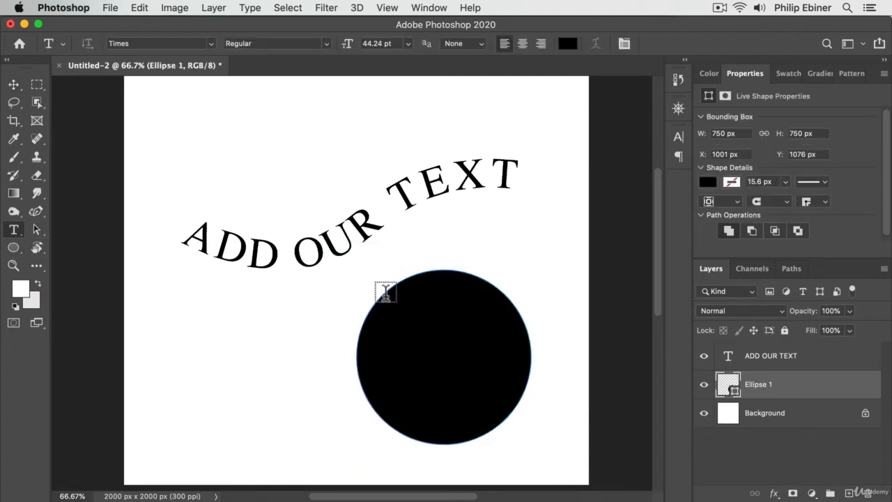
pyautogui.click(428, 326)
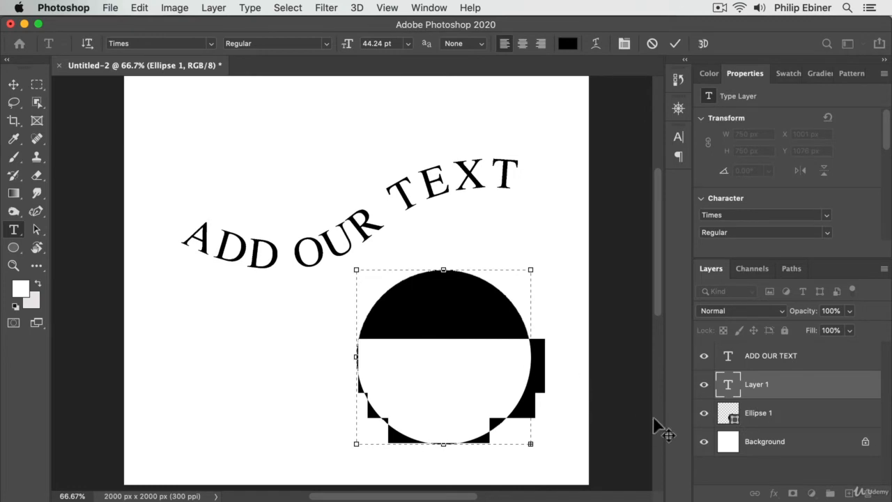
pyautogui.click(704, 414)
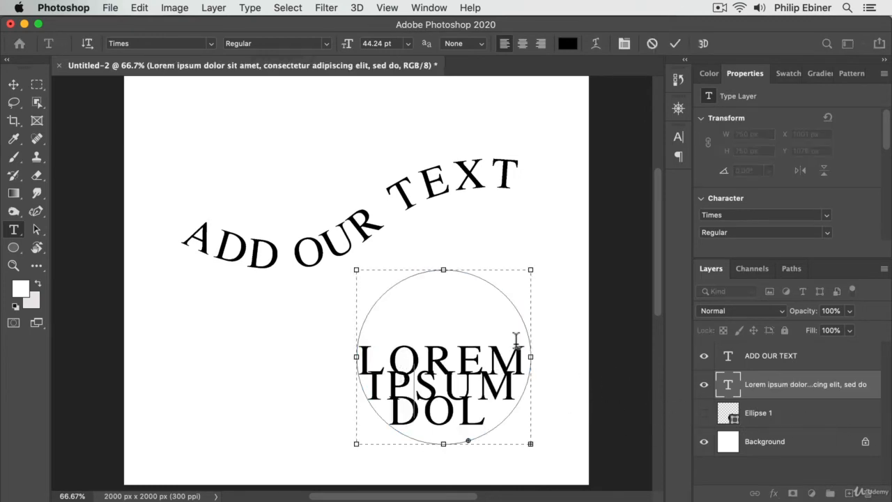
# Set the font size of all the placeholder text inside the circle to 16.24 pt
pyautogui.press('super+a')
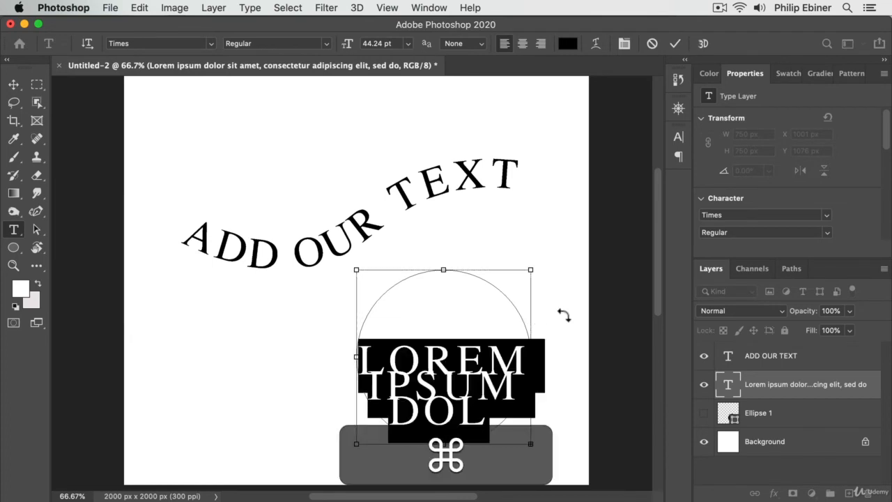
pyautogui.click(684, 137)
pyautogui.moveTo(521, 179); pyautogui.dragTo(499, 177)
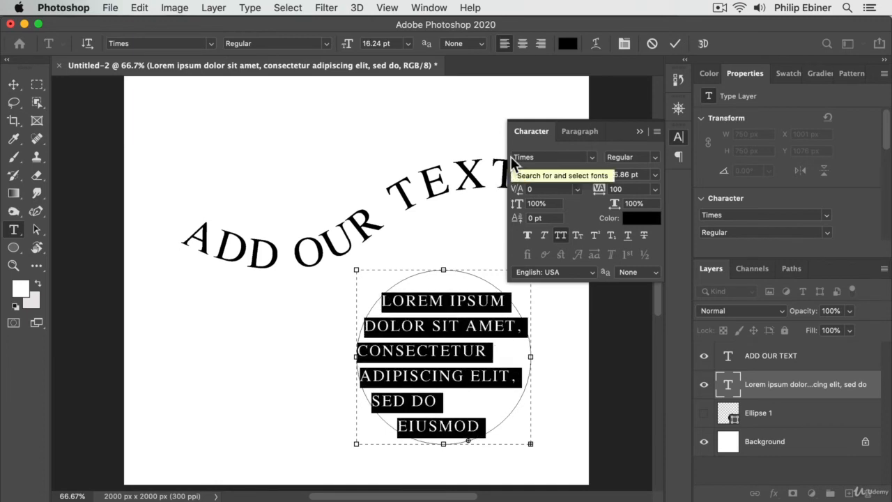
# Center-align the paragraph text inside the circle and commit the edit
pyautogui.click(578, 133)
pyautogui.click(546, 155)
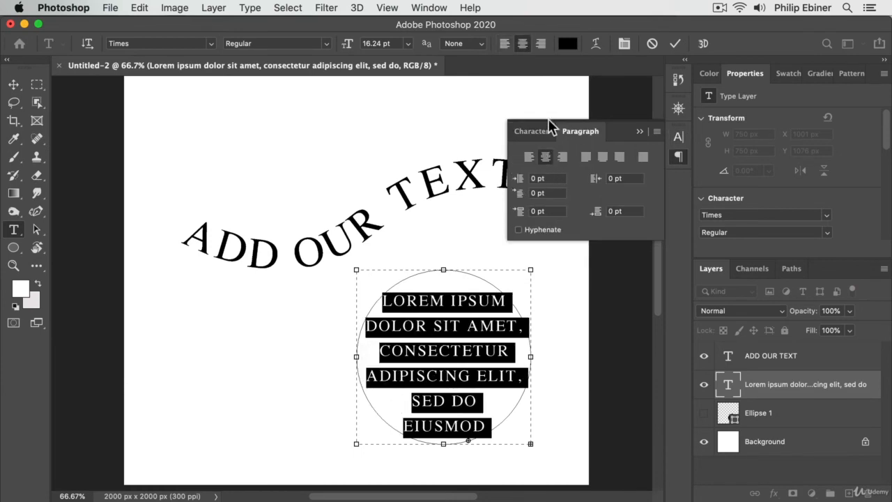
pyautogui.click(523, 131)
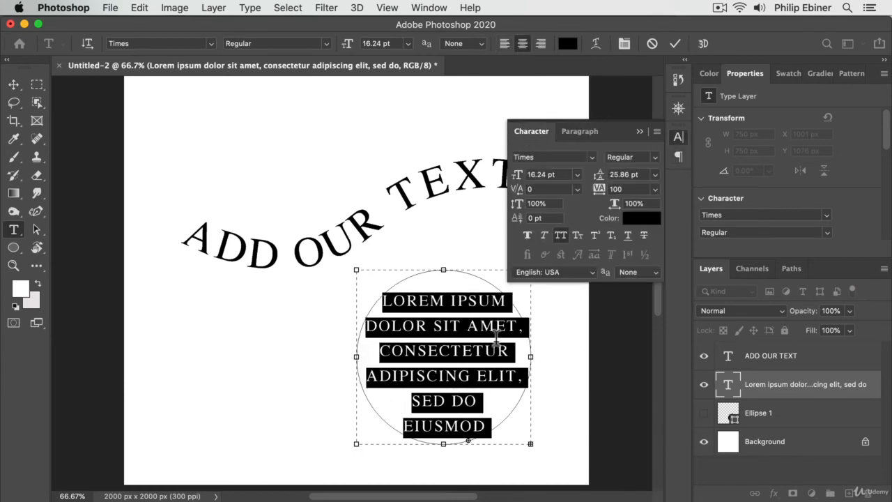
pyautogui.click(14, 85)
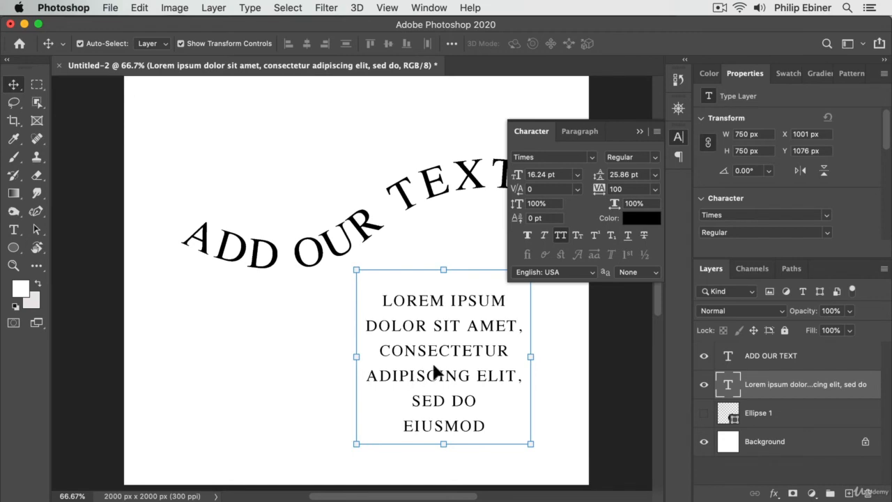
# Reopen the circle's paragraph text and set all of it to 9.86 pt leading and 6.24 pt font size
pyautogui.doubleClick(441, 328)
pyautogui.press('super+a')
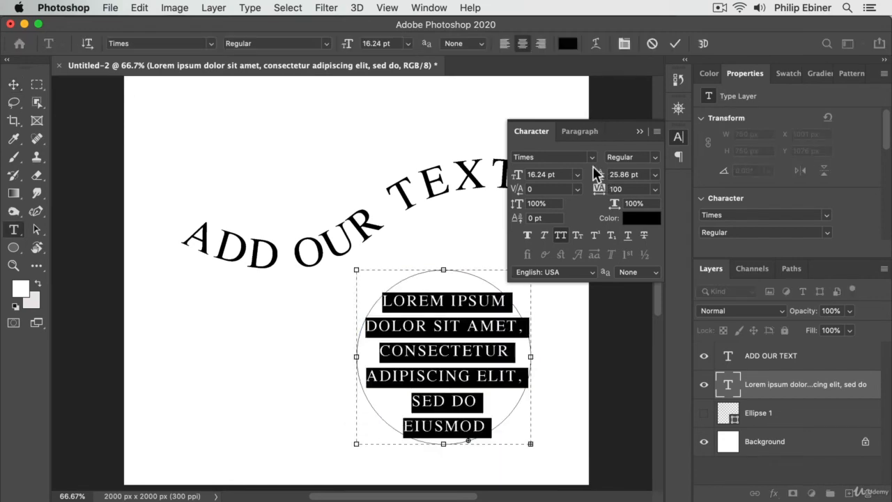
pyautogui.moveTo(597, 175); pyautogui.dragTo(582, 172)
pyautogui.moveTo(508, 175); pyautogui.dragTo(508, 175)
# Paste the lorem ipsum passage repeatedly until the text fills the circle, and commit the edit
pyautogui.write('LOREM IPSUM DOLOR SIT AMET, CONSECTETUR ADIPISCING ELIT, SED DO EIUSMOD TEMPOR INCIDIDUNT UT LABORE ET DOLORE MAGNA ALIQUA. QUIS IPSUM SUSPENDISSE ULTRICES GRAVIDA. RISUS COMMODO VIVERRA MAECENAS ACCUMSAN LACUS VEL FACILISIS.')
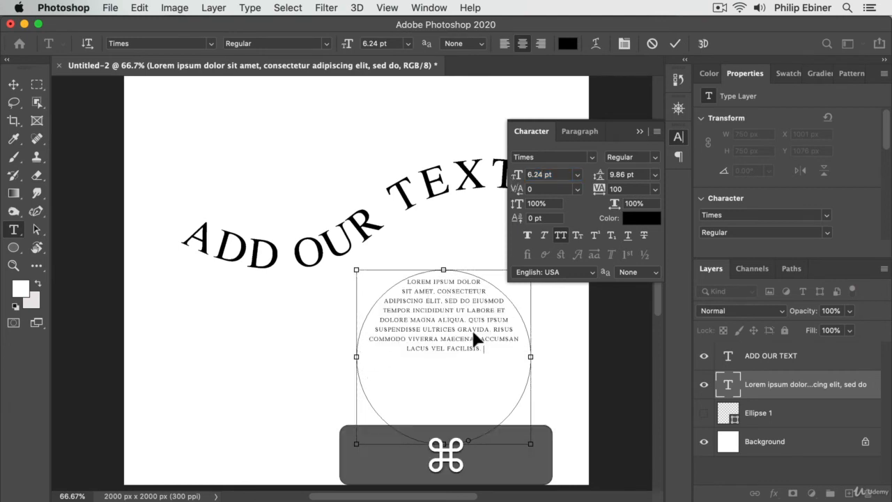
pyautogui.write('LOREM IPSUM DOLOR SIT AMET, CONSECTETUR ADIPISCING ELIT, SED DO EIUSMOD TEMPOR INCIDIDUNT UT LABORE ET DOLORE MAGNA ALIQUA. QUIS IPSUM SUSPENDISSE ULTRICES GRAVIDA. RISUS COMMODO VIVERRA MAECENAS ACCUMSAN LACUS VEL FACILISIS.')
pyautogui.press('super+v')
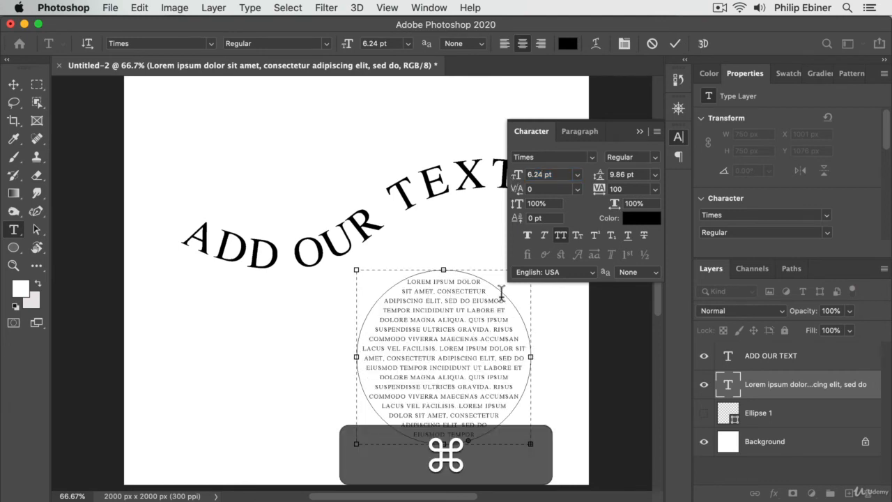
pyautogui.click(14, 84)
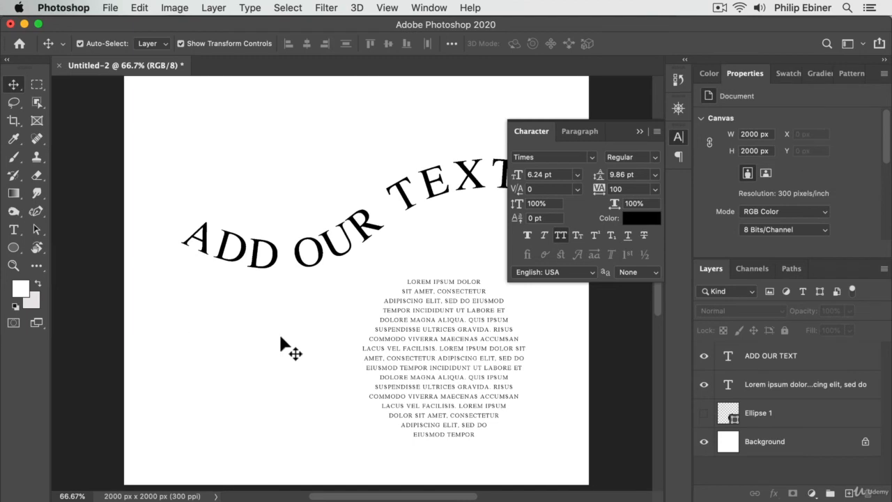
# Show the Ellipse 1 layer, toggling it to compare with the text, and hide the lorem ipsum text layer
pyautogui.click(704, 414)
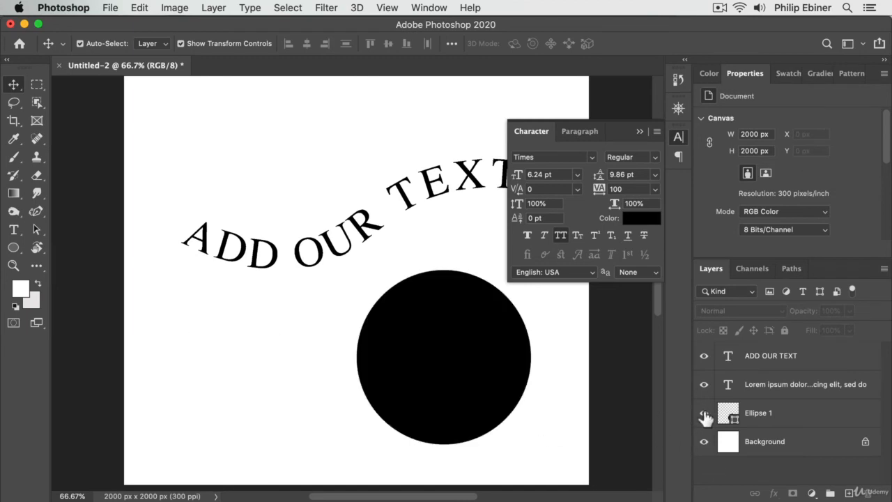
pyautogui.click(704, 414)
pyautogui.click(705, 414)
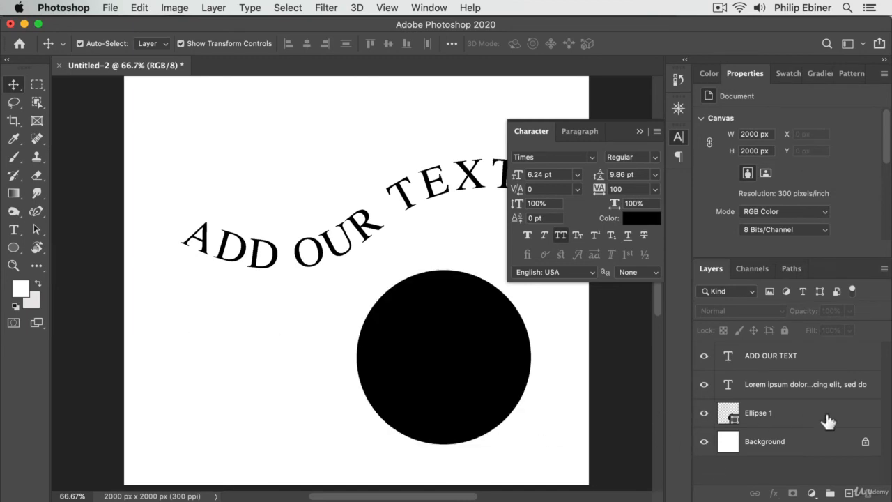
pyautogui.click(704, 414)
pyautogui.click(704, 414)
pyautogui.click(730, 413)
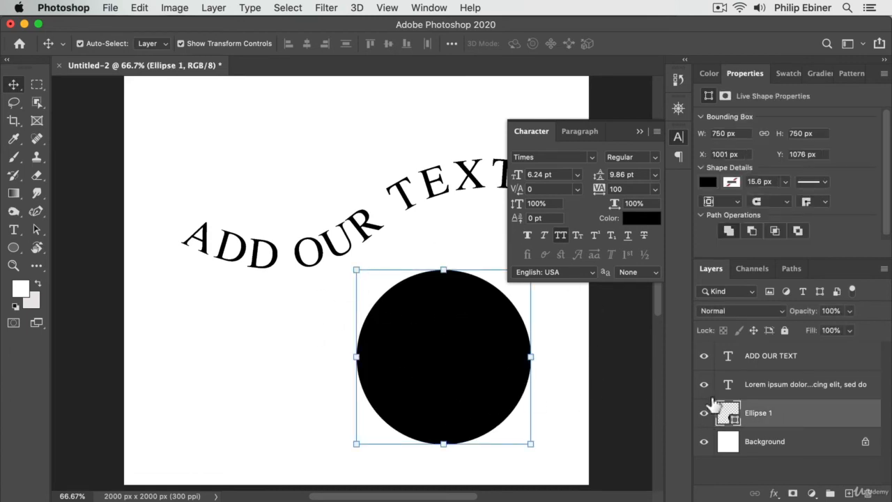
pyautogui.click(770, 388)
pyautogui.click(704, 385)
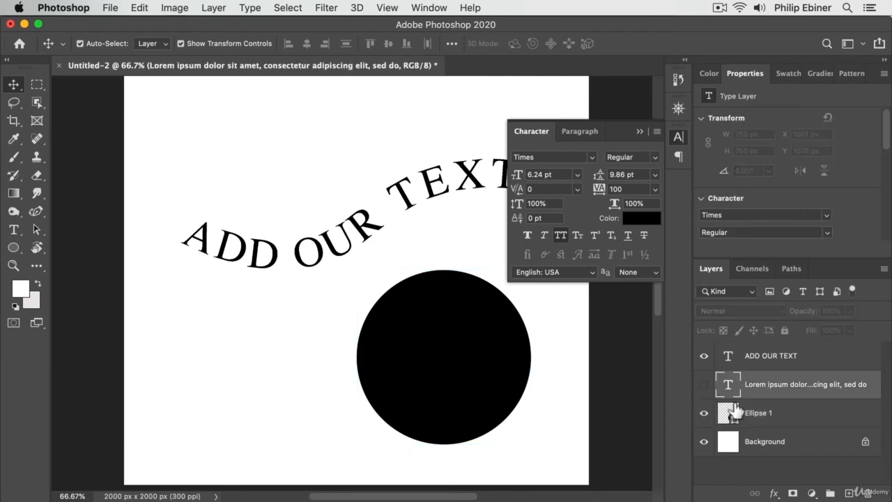
# Place placeholder type along the outside edge of the Ellipse 1 circle and hide the Ellipse 1 layer
pyautogui.click(770, 417)
pyautogui.click(15, 230)
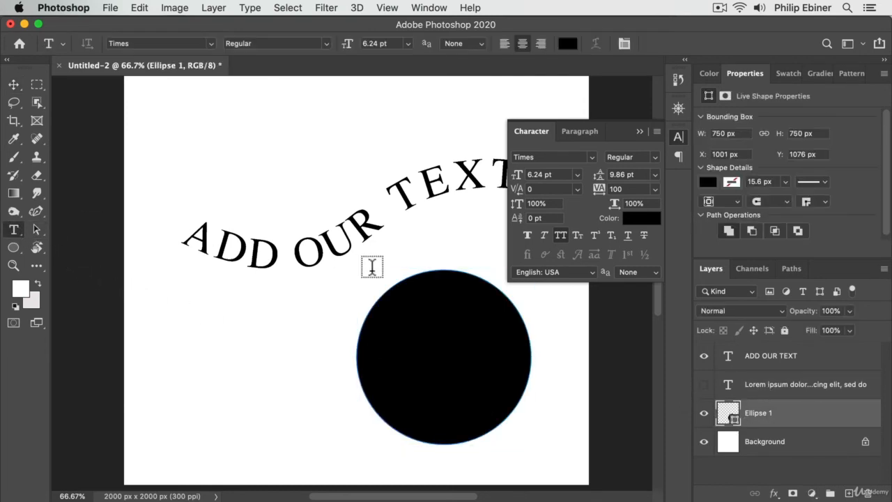
pyautogui.click(412, 277)
pyautogui.press('cmd+v')
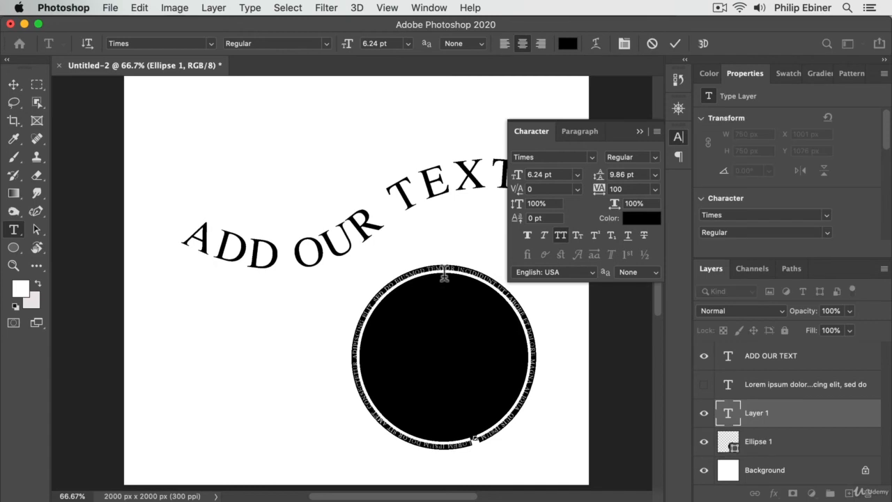
pyautogui.click(704, 442)
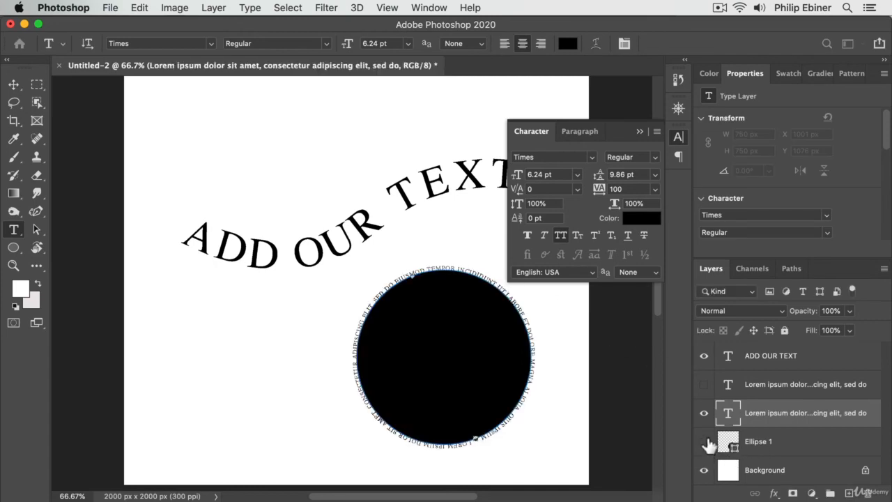
# Set the font size of all the text running around the circle to 17.24 pt
pyautogui.click(420, 269)
pyautogui.press('super+a')
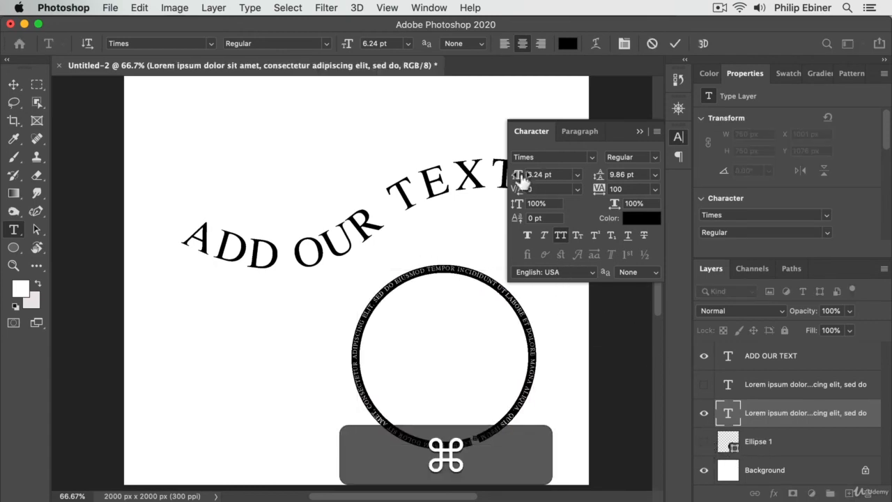
pyautogui.moveTo(519, 176); pyautogui.dragTo(525, 176)
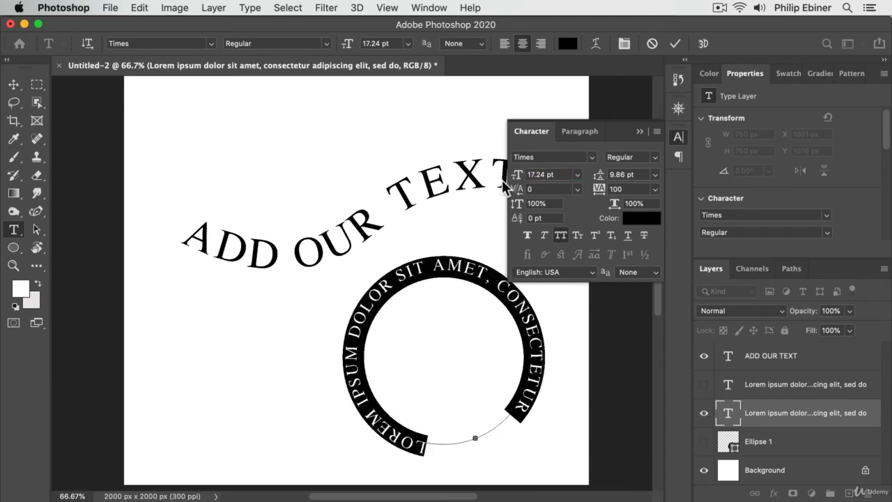
# Use the Path Selection tool to flip the text to the circle's inner side and run it around the bottom, starting at the upper left
pyautogui.click(37, 231)
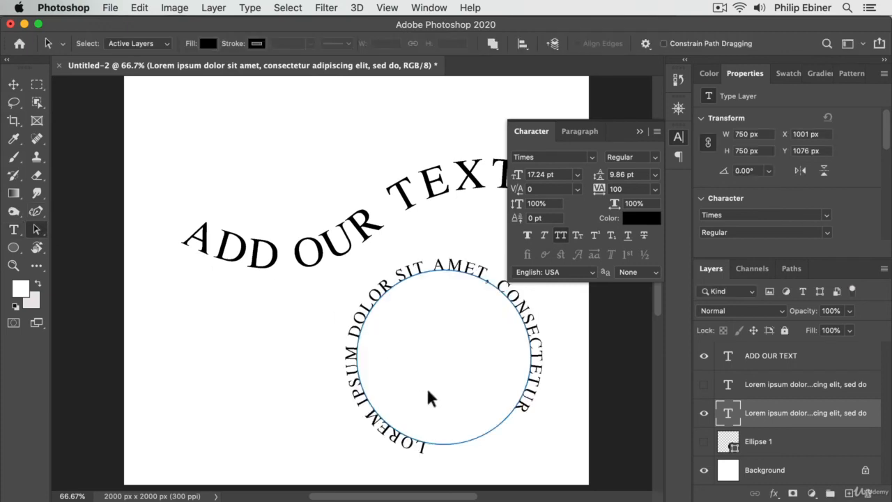
pyautogui.moveTo(431, 448); pyautogui.dragTo(431, 467)
pyautogui.moveTo(396, 444); pyautogui.dragTo(453, 439)
pyautogui.click(19, 84)
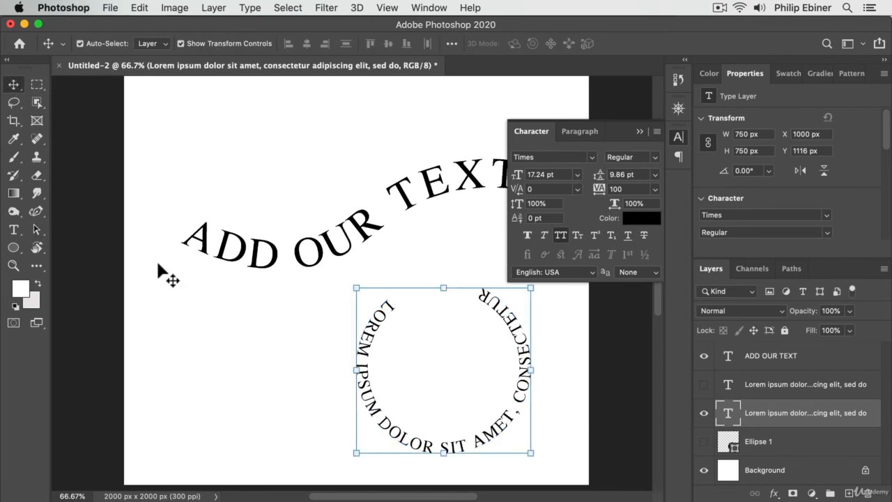
# Deselect the circular text and select the ADD OUR TEXT layer
pyautogui.click(170, 296)
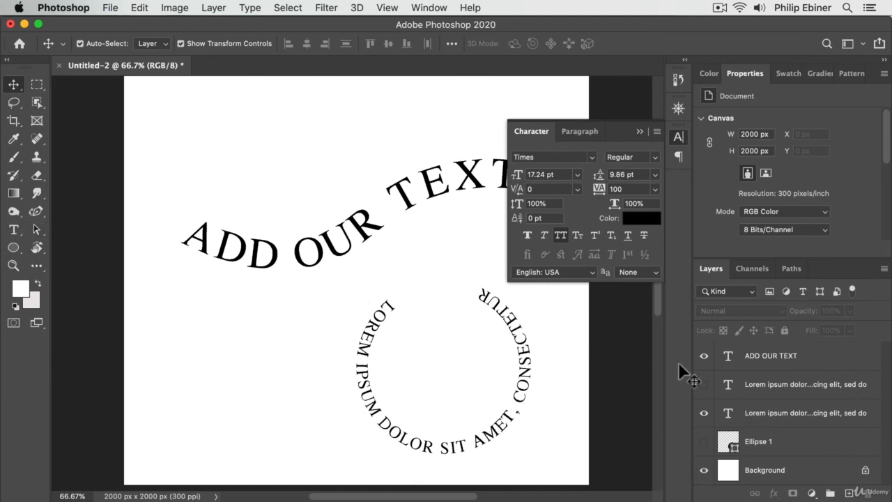
pyautogui.click(763, 357)
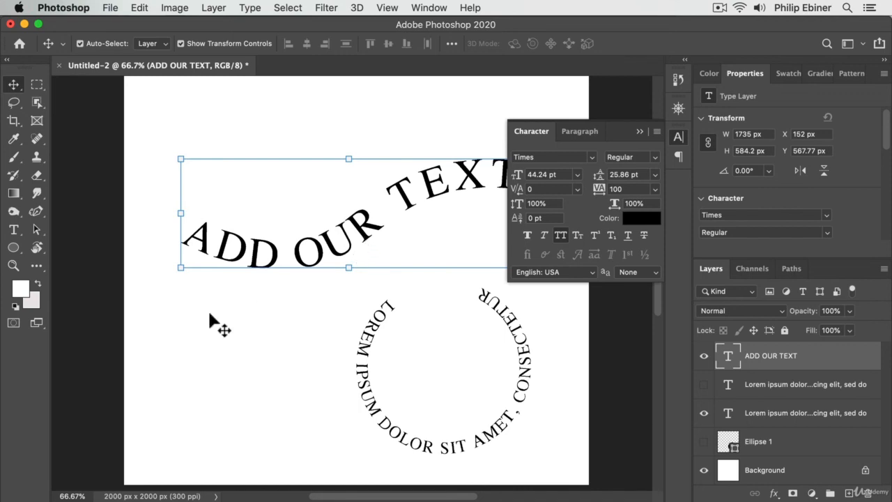